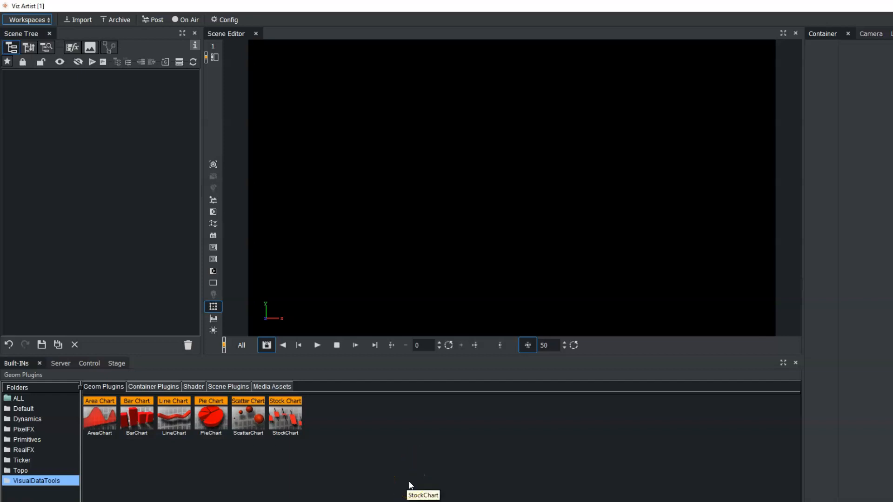
# Add a PieChart geometry from VisualDataTools to the empty scene tree.
pyautogui.click(248, 442)
pyautogui.click(211, 417)
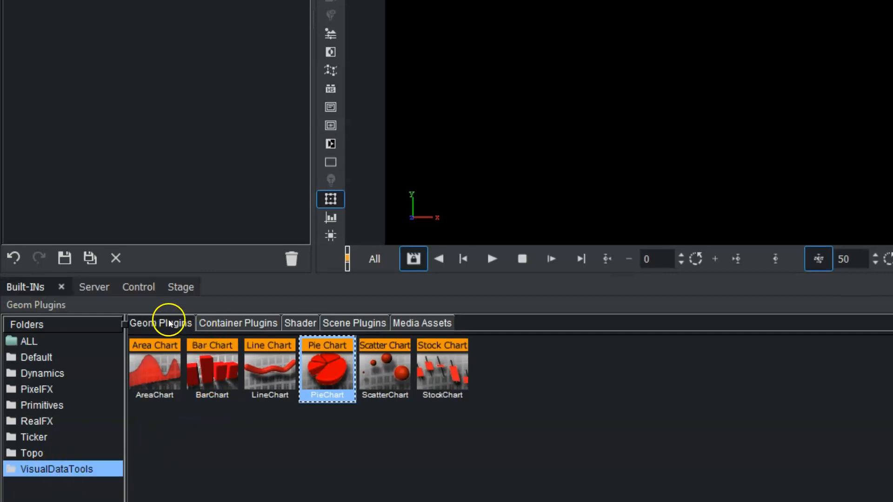
pyautogui.moveTo(355, 405); pyautogui.dragTo(226, 7)
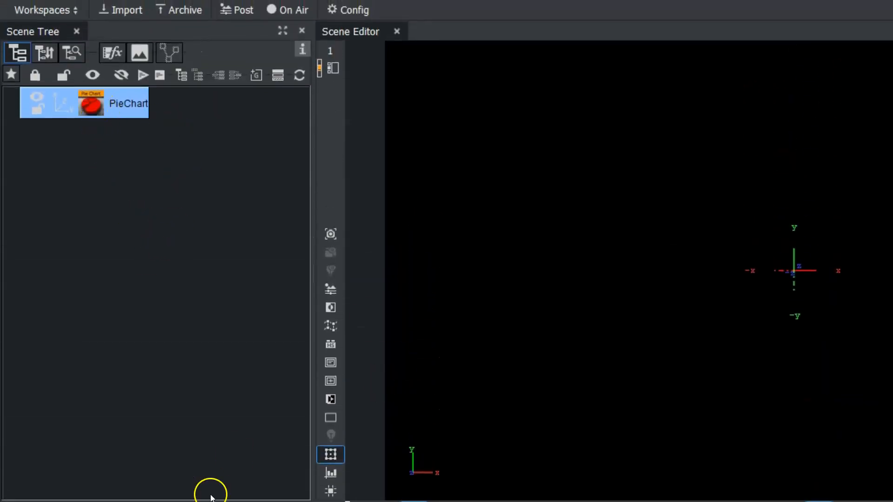
# Add the DataStorage container plugin from VisualDataTools to the PieChart container.
pyautogui.click(225, 361)
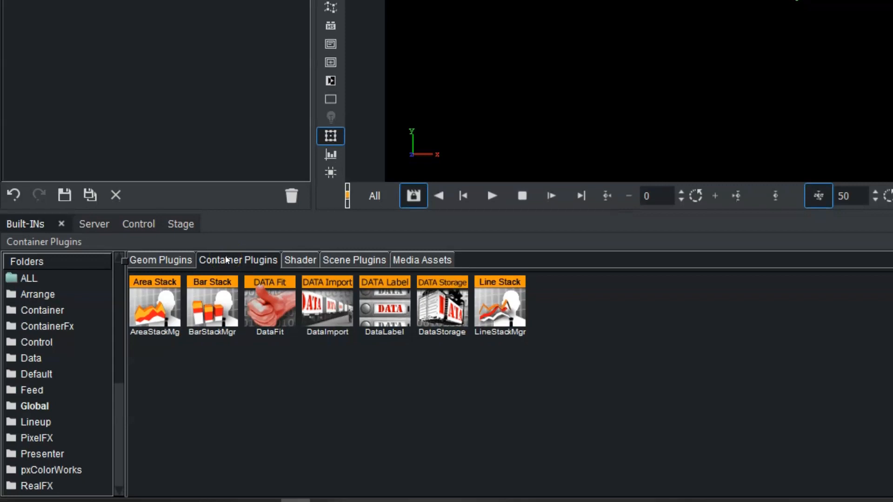
pyautogui.moveTo(121, 338); pyautogui.dragTo(119, 454)
pyautogui.click(69, 488)
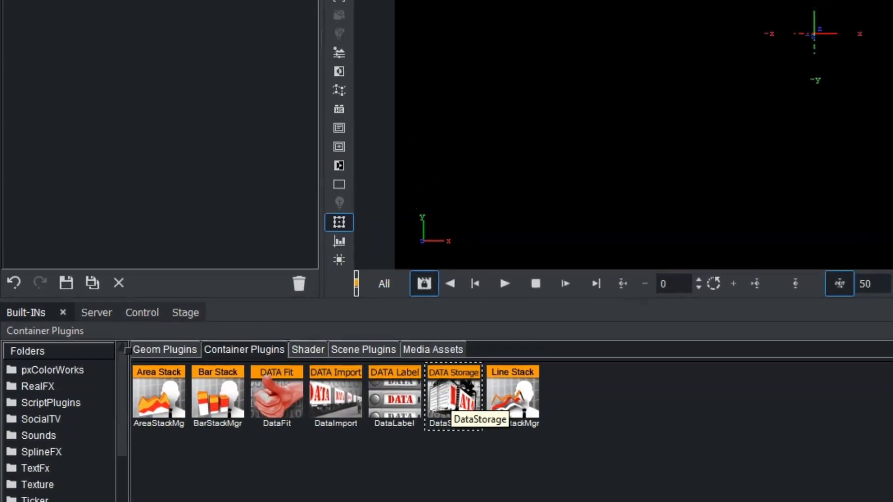
pyautogui.moveTo(445, 302); pyautogui.dragTo(130, 98)
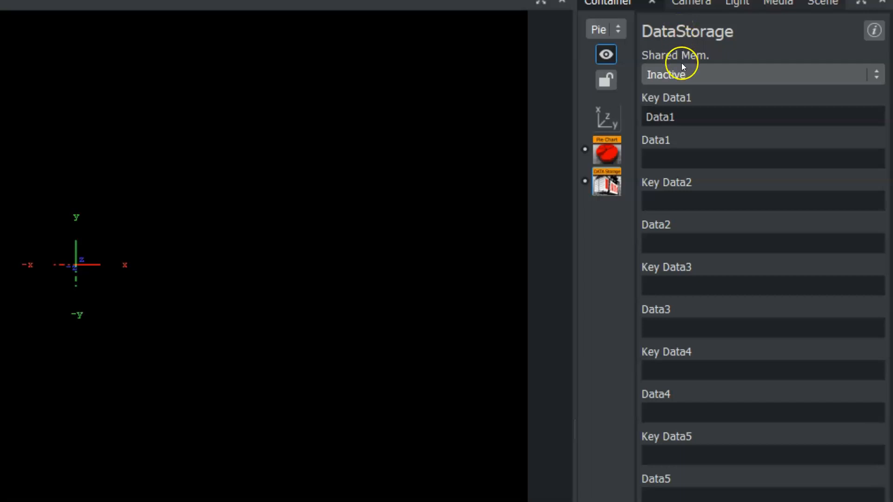
# Set DataStorage's shared memory to Scene and enter 20, 20, 20, 20, 20 as the values of Data1.
pyautogui.click(730, 74)
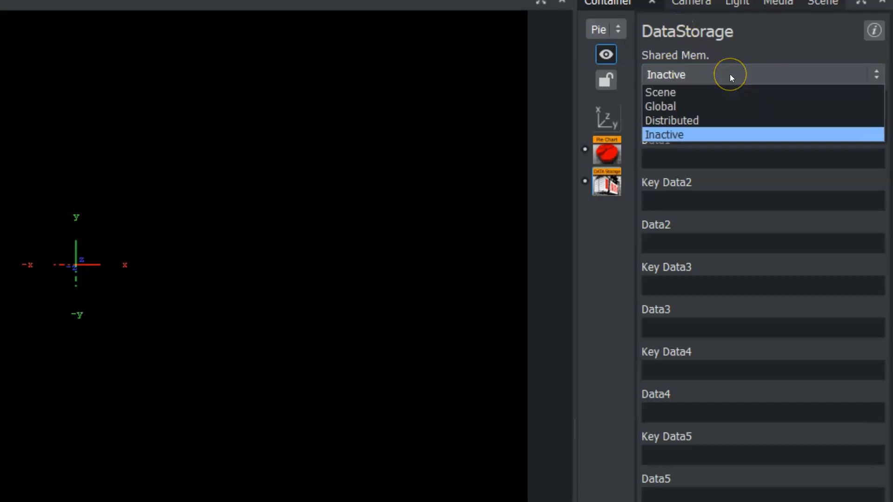
pyautogui.click(723, 93)
pyautogui.click(731, 117)
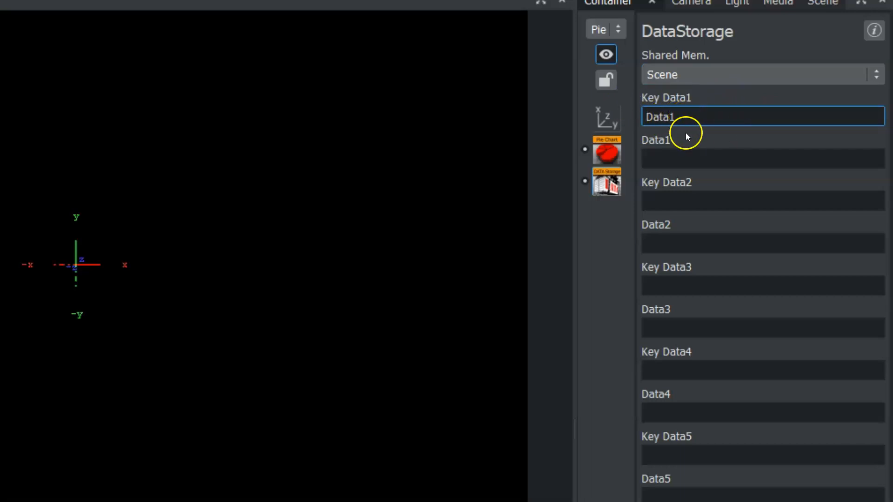
pyautogui.click(692, 160)
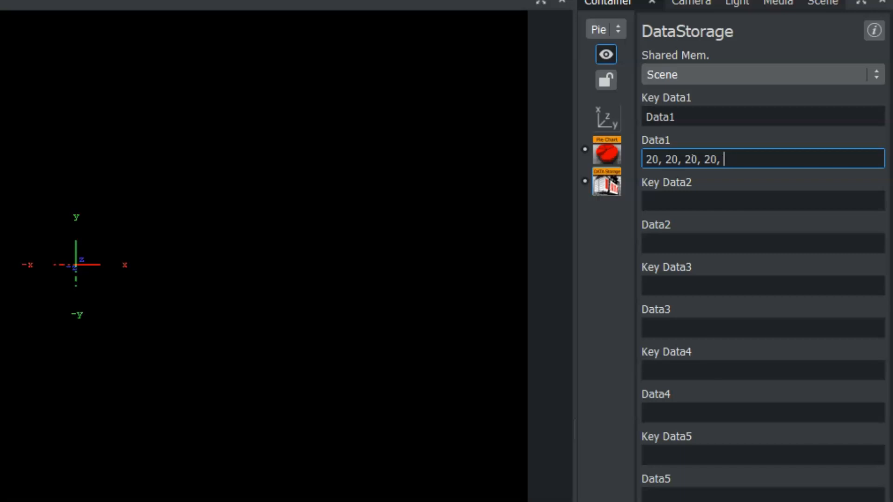
pyautogui.click(682, 202)
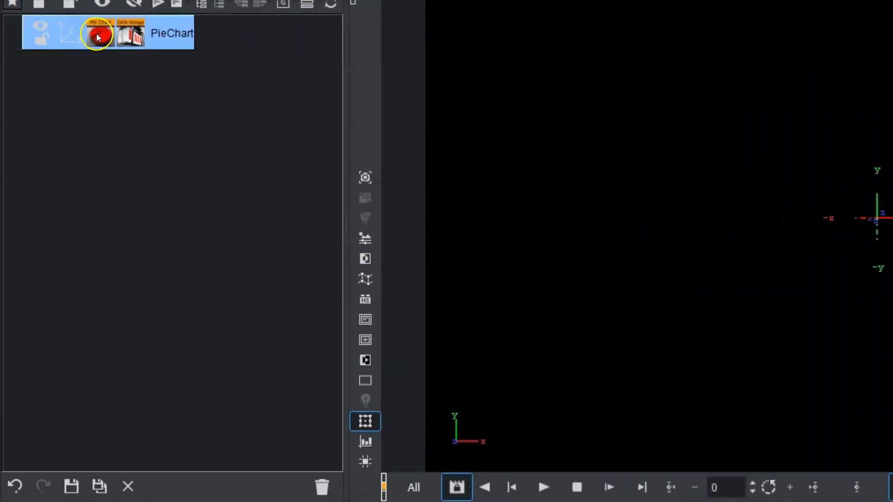
# Set the PieChart plugin's shared memory to Scene and its data key to Data1.
pyautogui.click(97, 33)
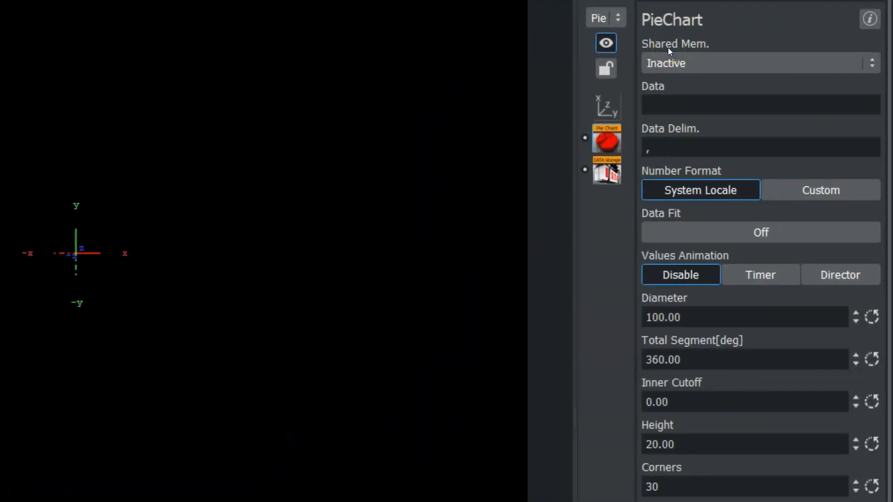
pyautogui.click(689, 64)
pyautogui.click(685, 76)
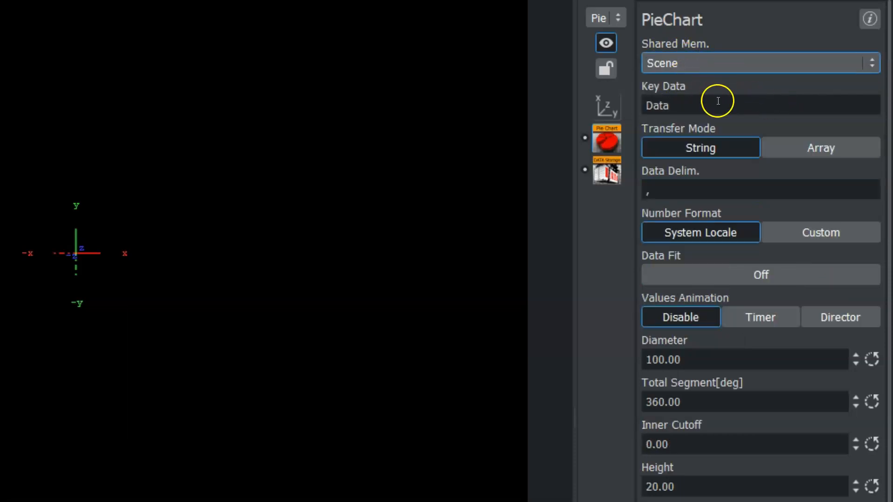
pyautogui.click(711, 108)
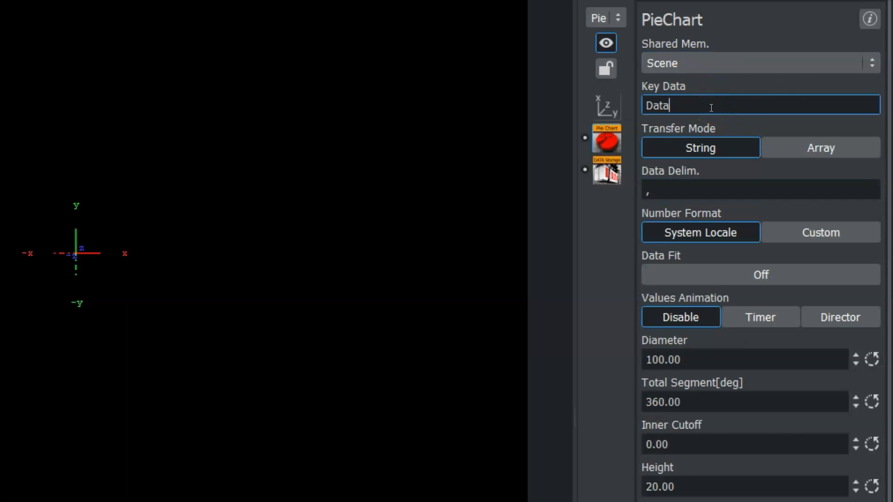
pyautogui.write('1')
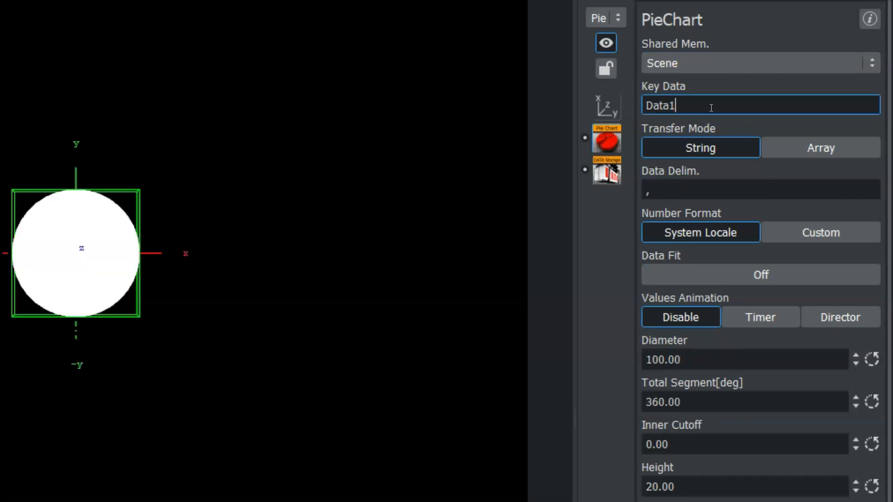
# Compare the PieChart data delimiter with the separators used in DataStorage's Data1 values.
pyautogui.click(175, 204)
pyautogui.click(73, 252)
pyautogui.click(79, 249)
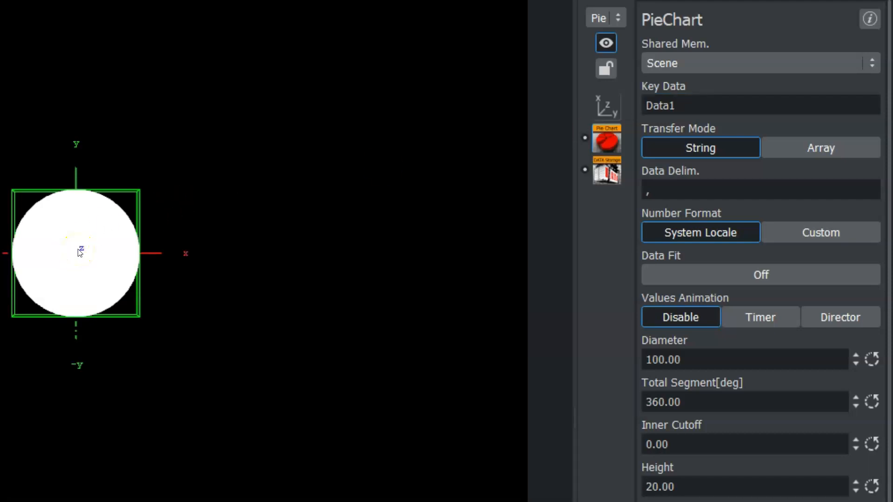
pyautogui.click(660, 195)
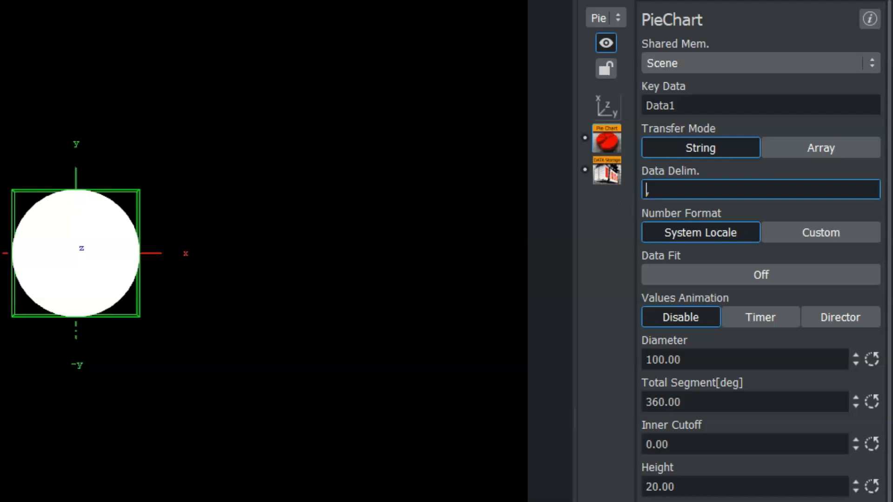
pyautogui.click(658, 149)
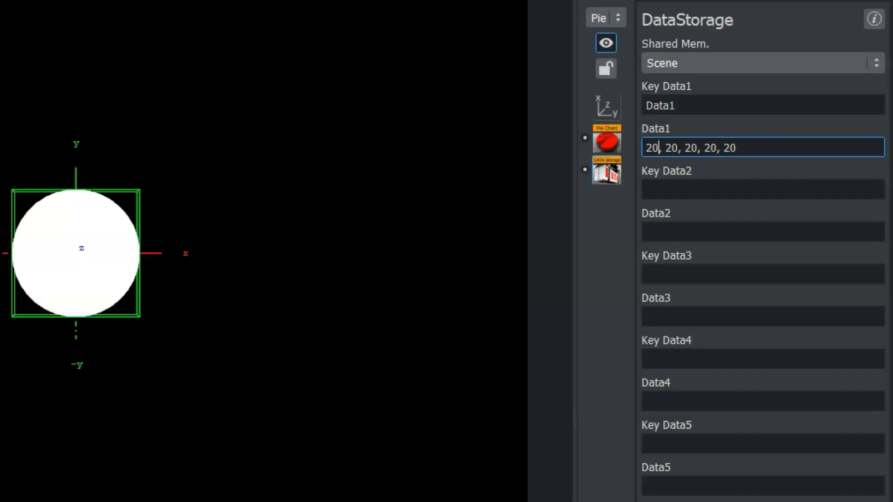
pyautogui.click(607, 139)
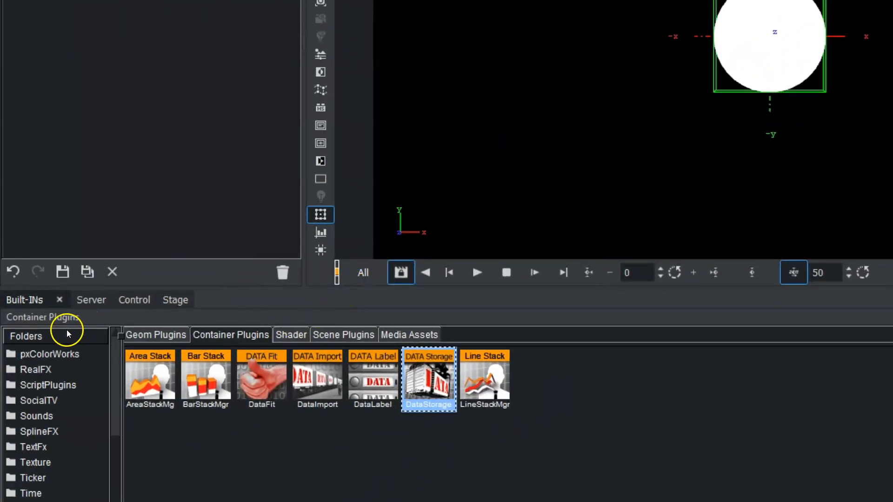
# Apply the bright12 material from the server to the PieChart container.
pyautogui.click(76, 301)
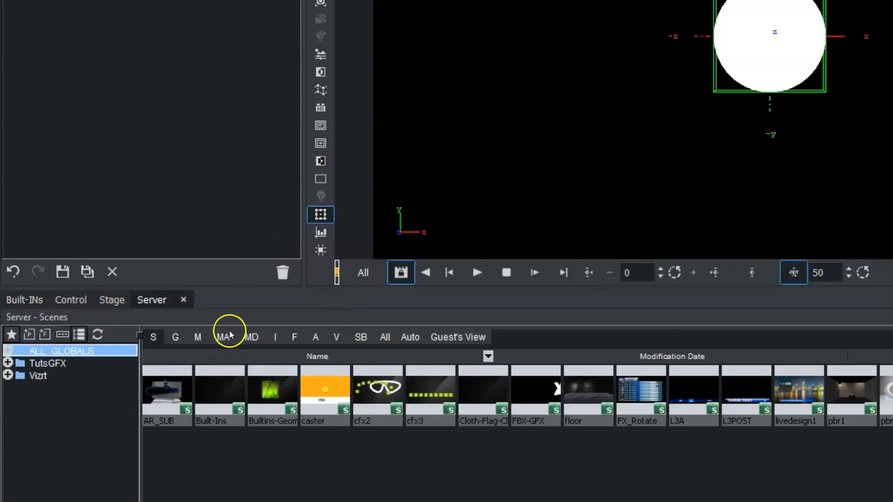
pyautogui.click(195, 339)
pyautogui.moveTo(367, 390); pyautogui.dragTo(121, 0)
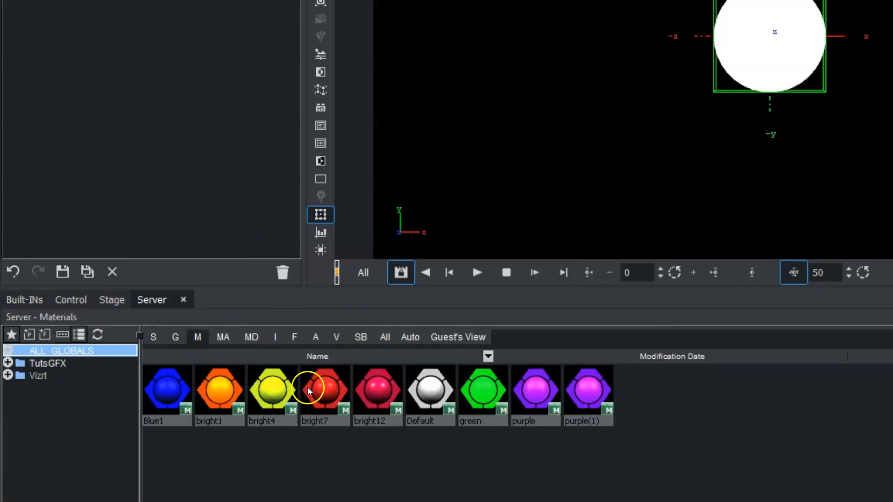
pyautogui.moveTo(117, 139)
pyautogui.mouseDown()
pyautogui.moveTo(116, 116)
pyautogui.moveTo(109, 133)
pyautogui.mouseUp()
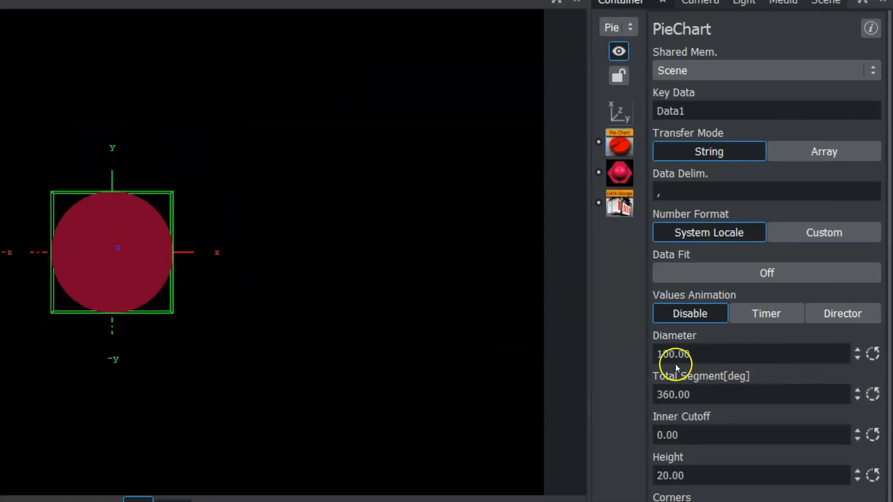
# Increase the pie chart's diameter to 222.
pyautogui.moveTo(665, 350); pyautogui.dragTo(891, 329)
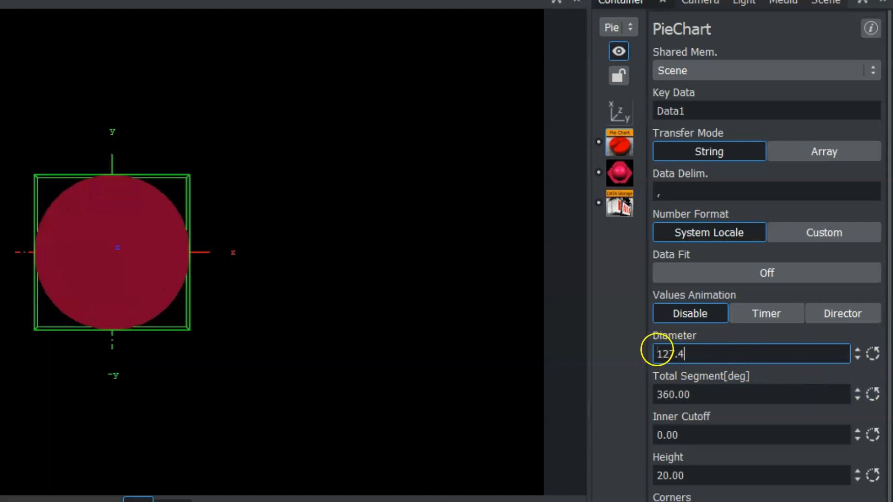
pyautogui.moveTo(657, 349); pyautogui.dragTo(817, 335)
pyautogui.moveTo(663, 349); pyautogui.dragTo(825, 354)
pyautogui.moveTo(662, 353); pyautogui.dragTo(883, 350)
pyautogui.moveTo(702, 362); pyautogui.dragTo(803, 343)
# Try a smaller total segment of about 278 degrees on the pie chart and restore it to 360.
pyautogui.click(711, 393)
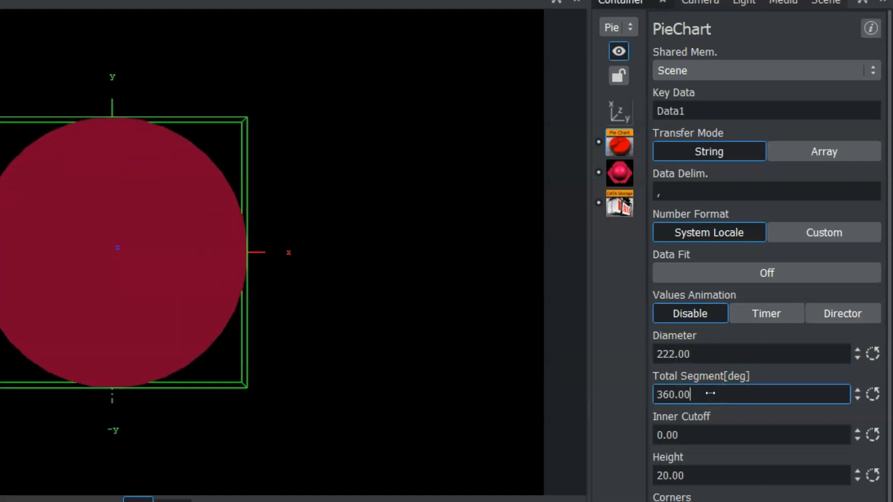
pyautogui.moveTo(710, 393); pyautogui.dragTo(15, 419)
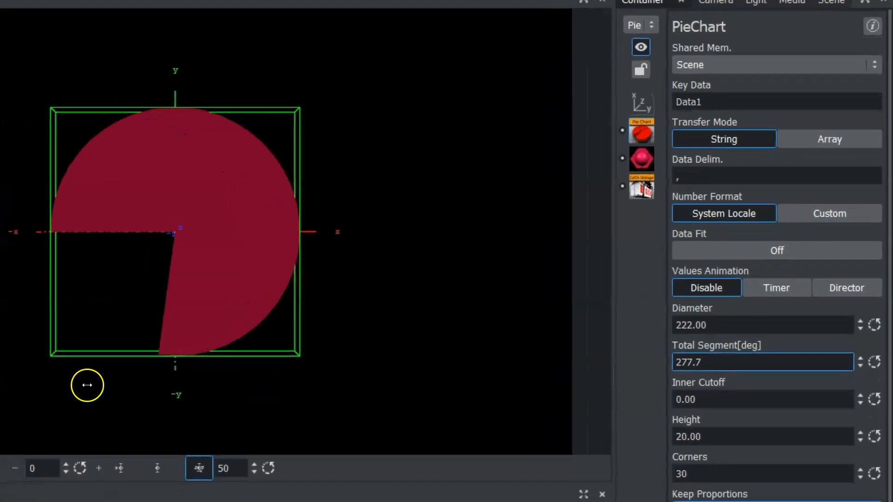
pyautogui.moveTo(87, 385); pyautogui.dragTo(879, 364)
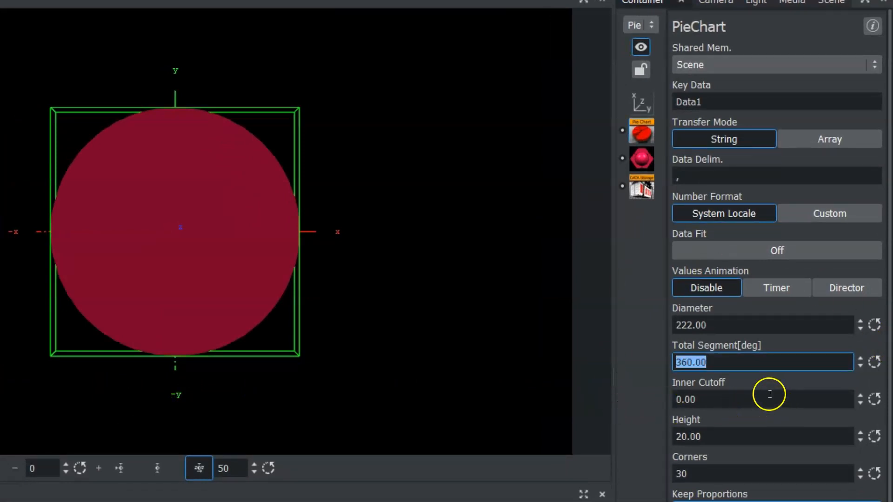
# Set the pie chart's inner cutoff to 31.9 to open a hole in its center.
pyautogui.click(679, 400)
pyautogui.write('0.4')
pyautogui.moveTo(678, 400); pyautogui.dragTo(877, 405)
pyautogui.moveTo(688, 403); pyautogui.dragTo(718, 399)
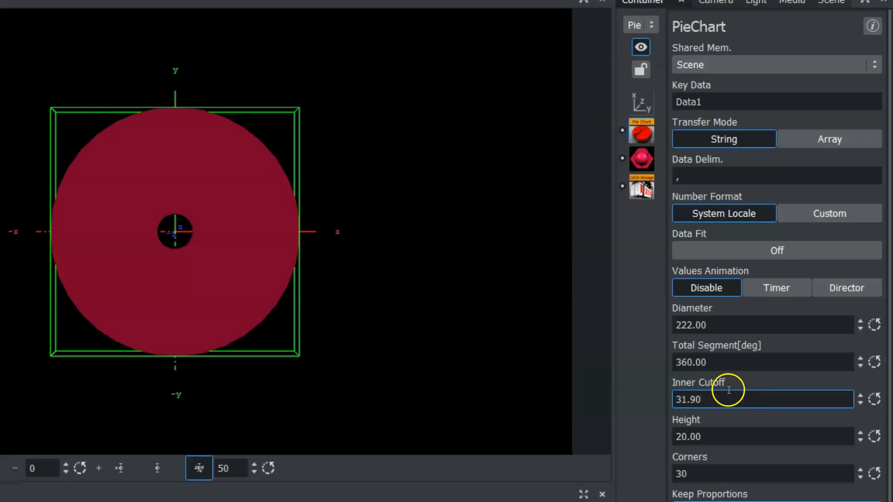
# Try a pie chart height of 75.9 and tilt the container to -64 degrees about X.
pyautogui.moveTo(676, 441); pyautogui.dragTo(882, 449)
pyautogui.write('75.9')
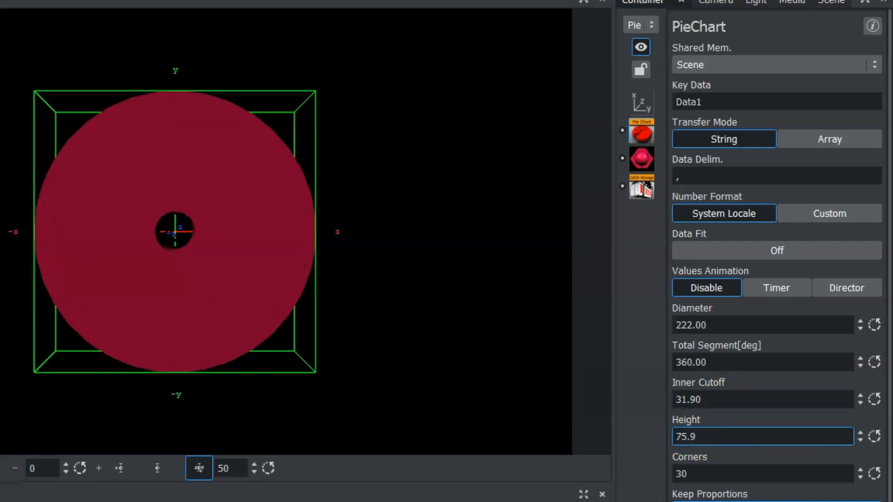
pyautogui.moveTo(748, 247); pyautogui.dragTo(701, 255)
pyautogui.press('Return')
pyautogui.click(720, 247)
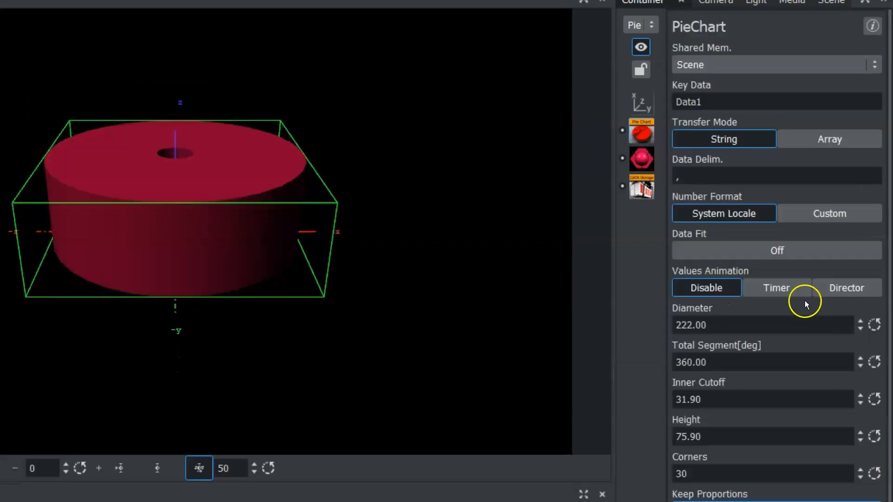
# Reduce the pie chart's height to 22.6 and reset the container's X rotation.
pyautogui.moveTo(730, 436); pyautogui.dragTo(325, 405)
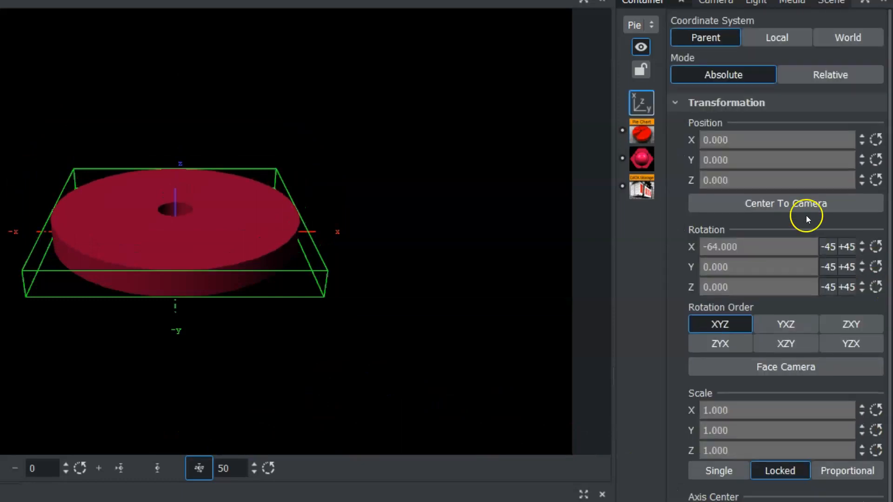
pyautogui.click(876, 246)
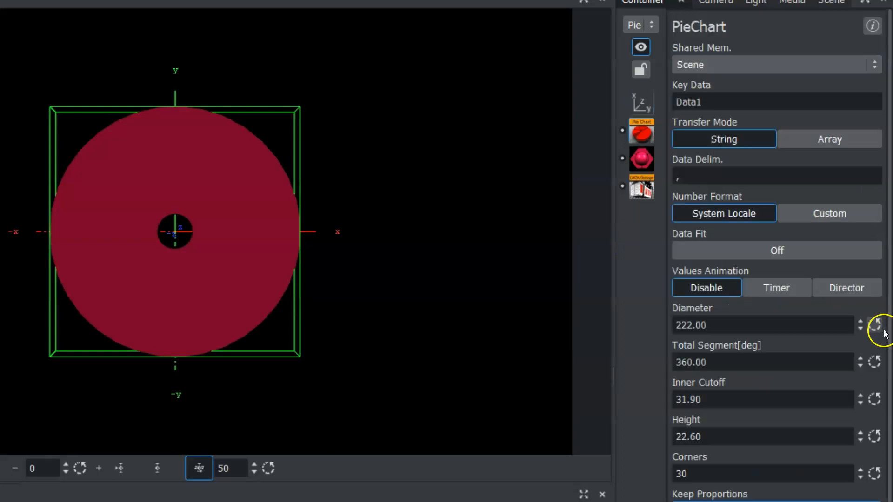
# Raise the pie chart's corners to 119 and increase its center offset to separate the pieces.
pyautogui.moveTo(807, 472)
pyautogui.mouseDown()
pyautogui.moveTo(711, 478)
pyautogui.moveTo(715, 486)
pyautogui.moveTo(803, 486)
pyautogui.mouseUp()
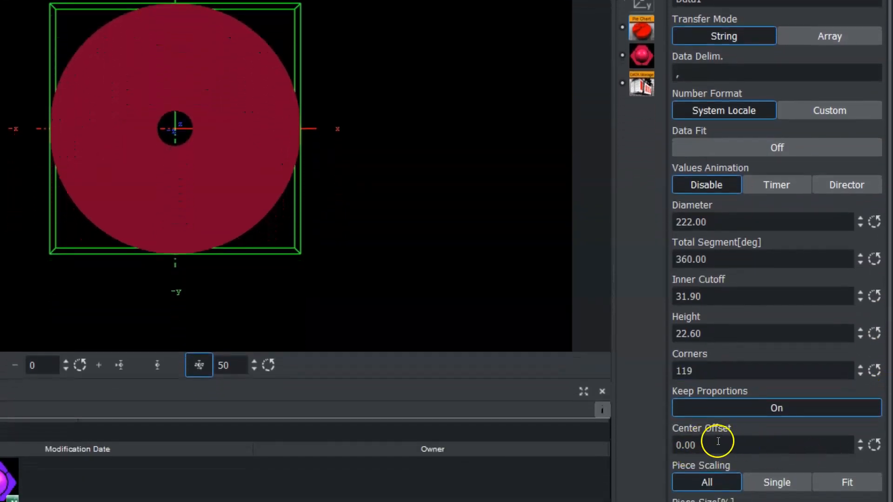
pyautogui.moveTo(716, 441)
pyautogui.mouseDown()
pyautogui.moveTo(759, 437)
pyautogui.moveTo(628, 442)
pyautogui.moveTo(716, 438)
pyautogui.mouseUp()
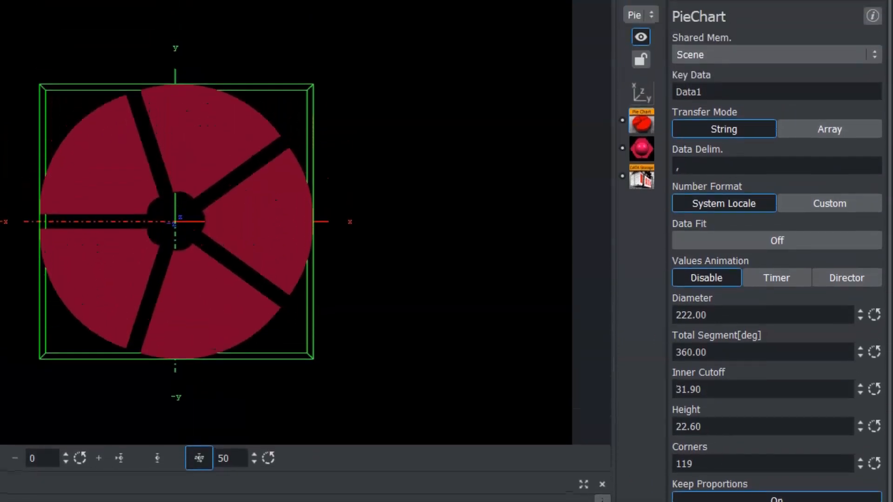
# Change the last two Data1 values in DataStorage to 10 and 30.
pyautogui.click(641, 85)
pyautogui.moveTo(732, 130); pyautogui.dragTo(728, 133)
pyautogui.write('1')
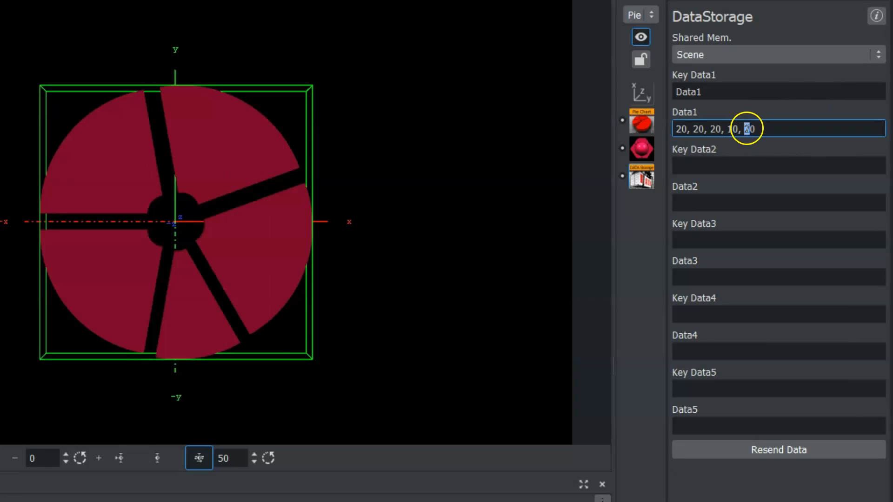
pyautogui.press('BackSpace')
pyautogui.write('3')
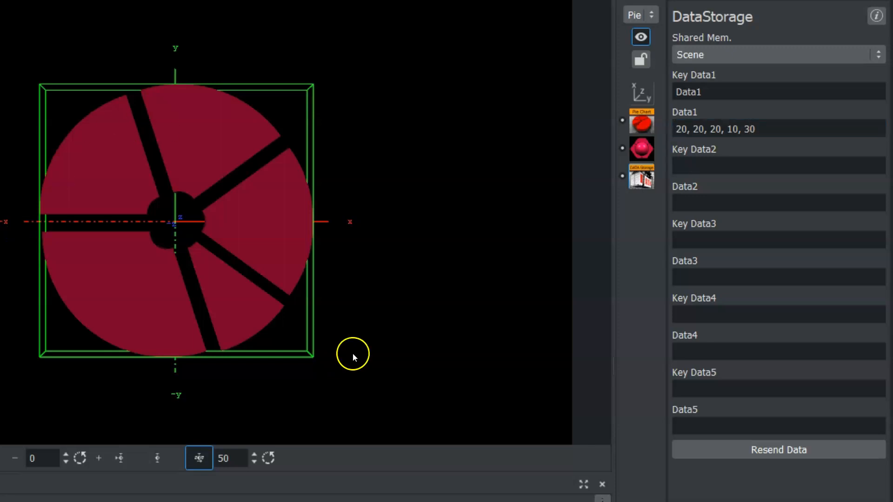
# Test the pie chart's total segment angle and raise its height to 44.7.
pyautogui.click(91, 210)
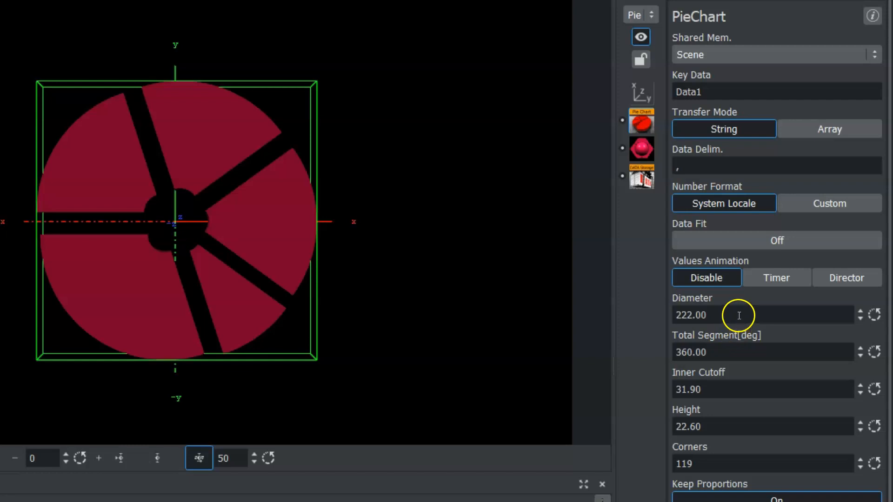
pyautogui.moveTo(741, 351); pyautogui.dragTo(889, 390)
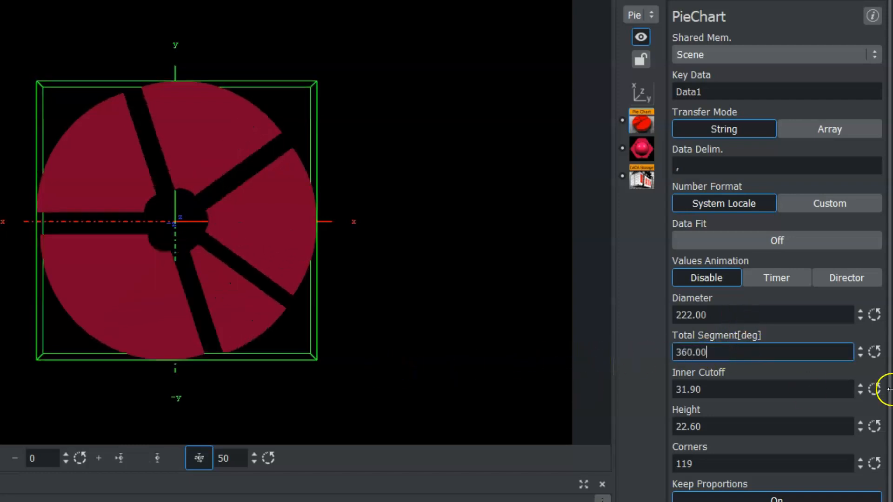
pyautogui.moveTo(687, 425); pyautogui.dragTo(892, 501)
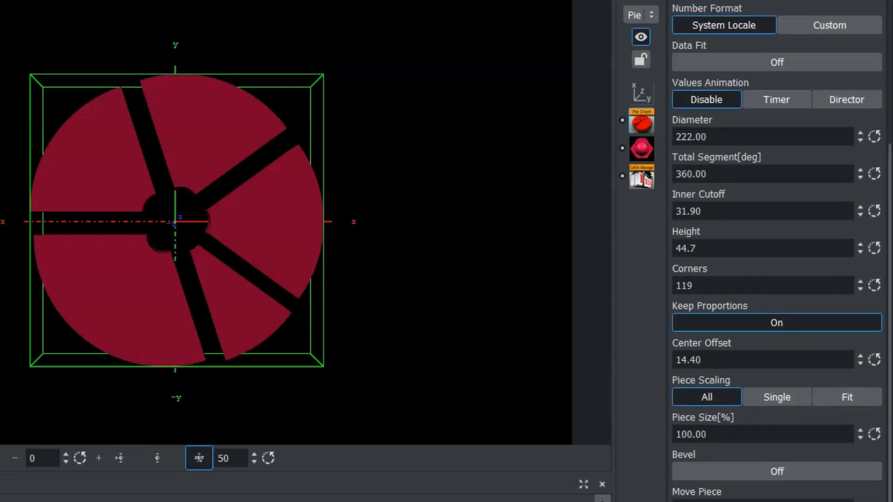
# Enable the pie chart's bevel on both top and bottom and set the bevel size to 4.9%.
pyautogui.click(728, 471)
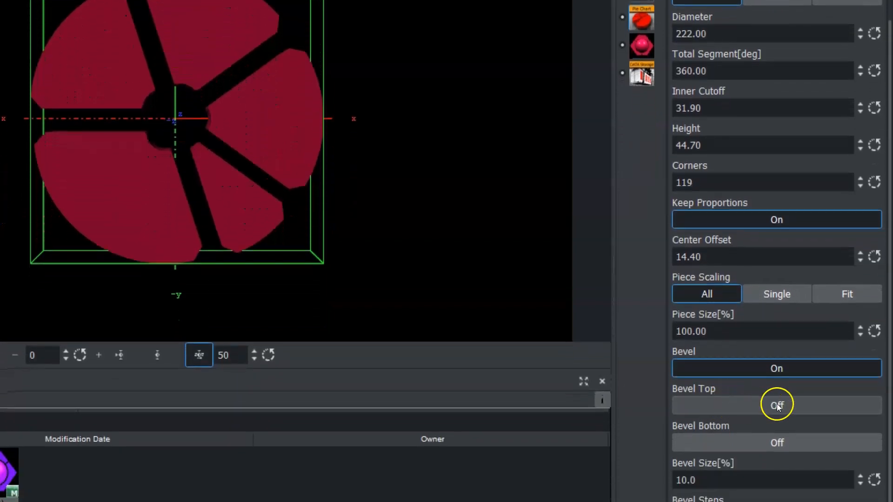
pyautogui.click(777, 404)
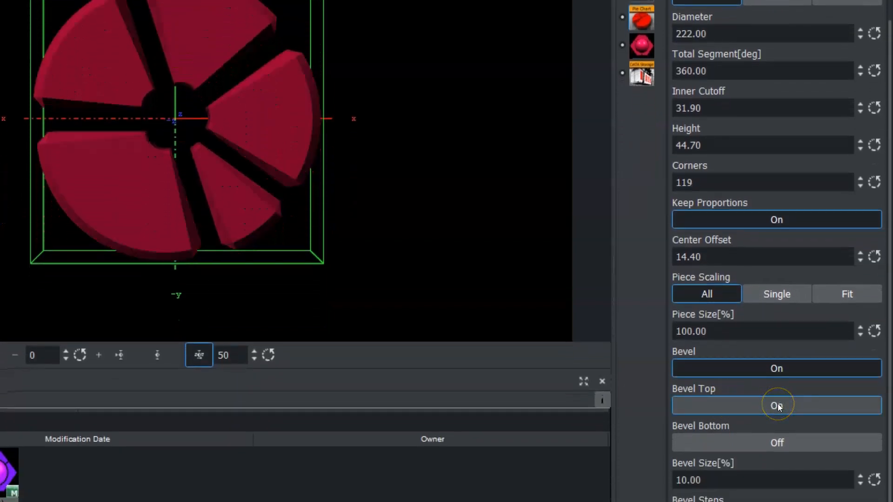
pyautogui.click(766, 442)
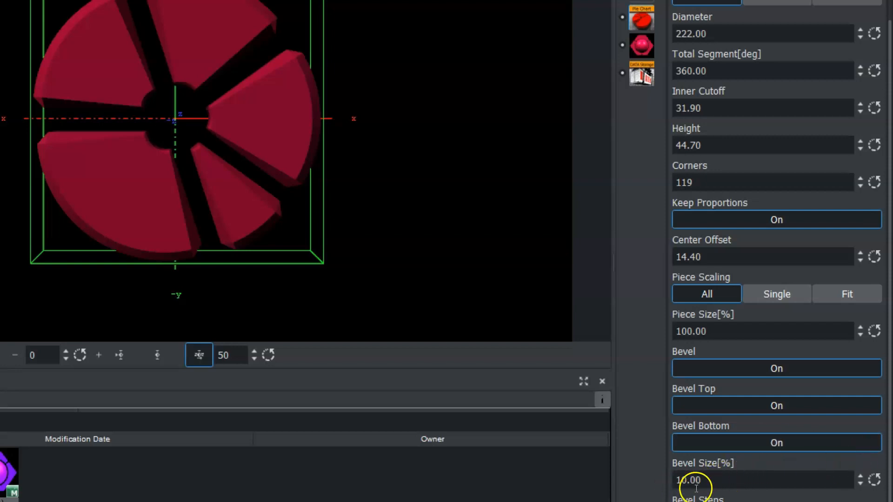
pyautogui.moveTo(729, 484); pyautogui.dragTo(615, 494)
pyautogui.moveTo(789, 482); pyautogui.dragTo(652, 500)
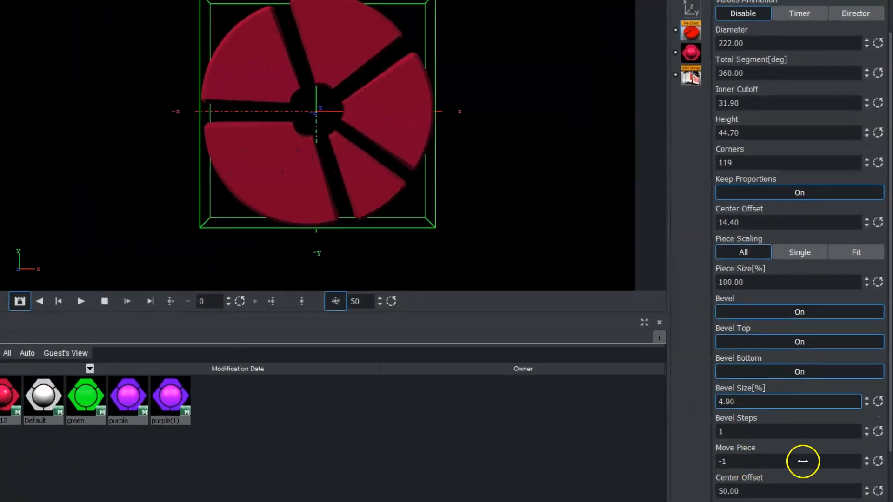
# Try moving individual pie pieces outward by stepping Move Piece up from 0 and back down.
pyautogui.click(866, 458)
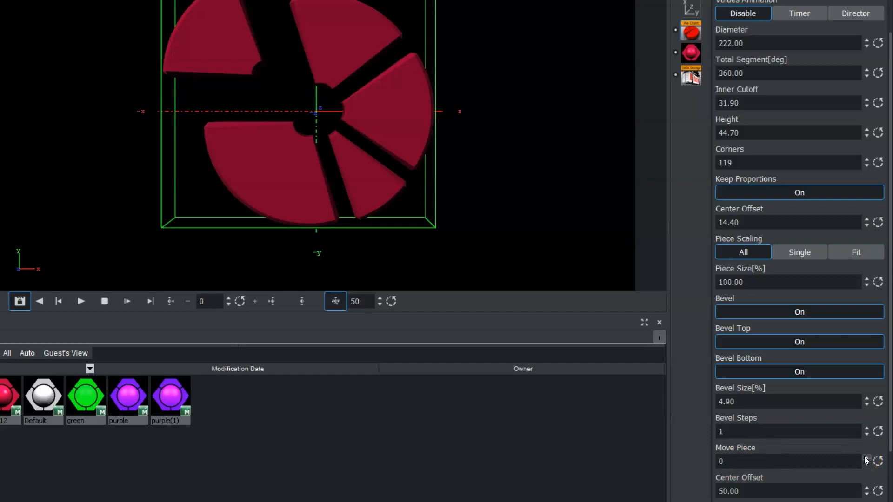
pyautogui.click(866, 458)
pyautogui.click(867, 459)
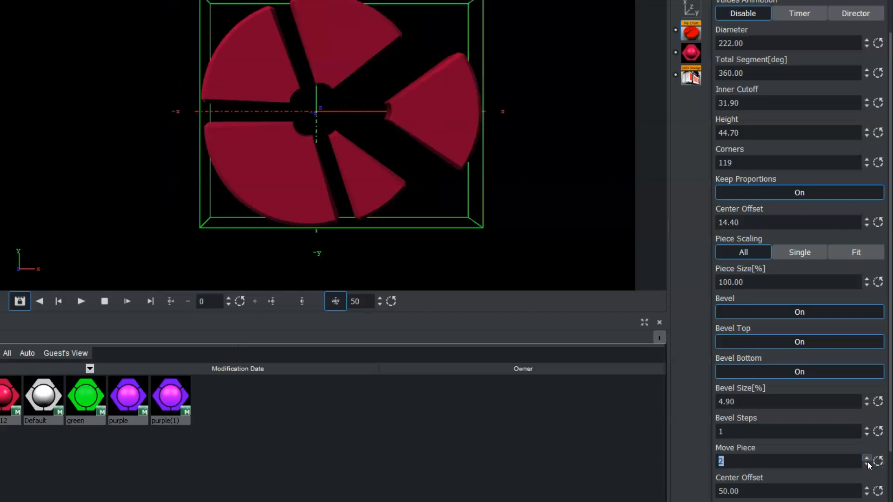
pyautogui.click(867, 458)
pyautogui.click(866, 459)
pyautogui.click(866, 458)
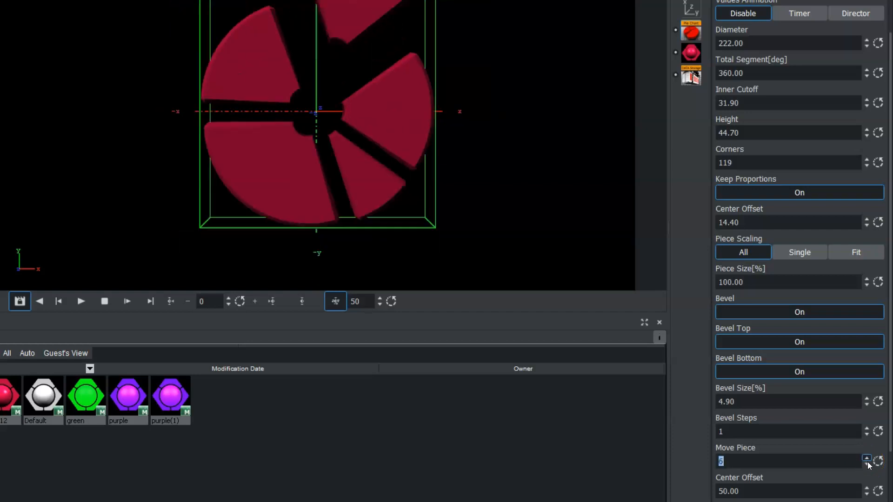
pyautogui.moveTo(868, 463); pyautogui.dragTo(868, 479)
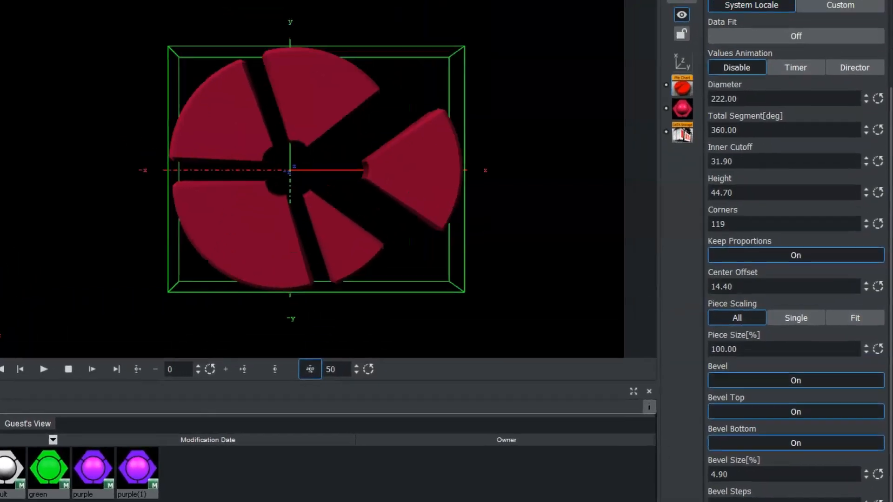
# Try different piece sizes with piece scaling applied to all pieces, returning the size to 100%.
pyautogui.moveTo(890, 166); pyautogui.dragTo(890, 249)
pyautogui.moveTo(891, 349); pyautogui.dragTo(883, 214)
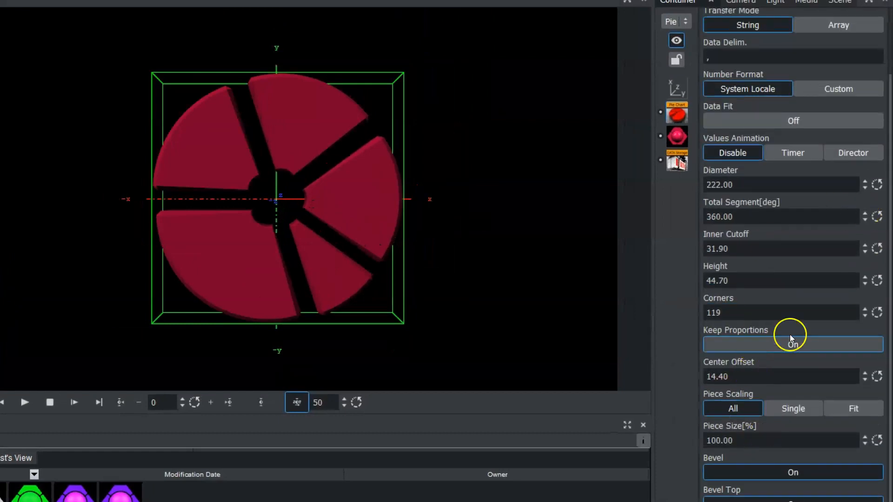
pyautogui.moveTo(765, 440); pyautogui.dragTo(867, 396)
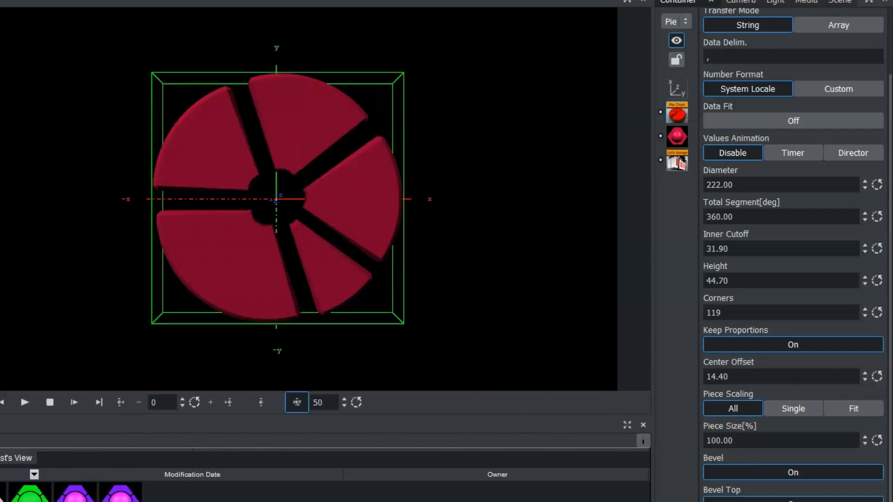
pyautogui.scroll(3, 793, 251)
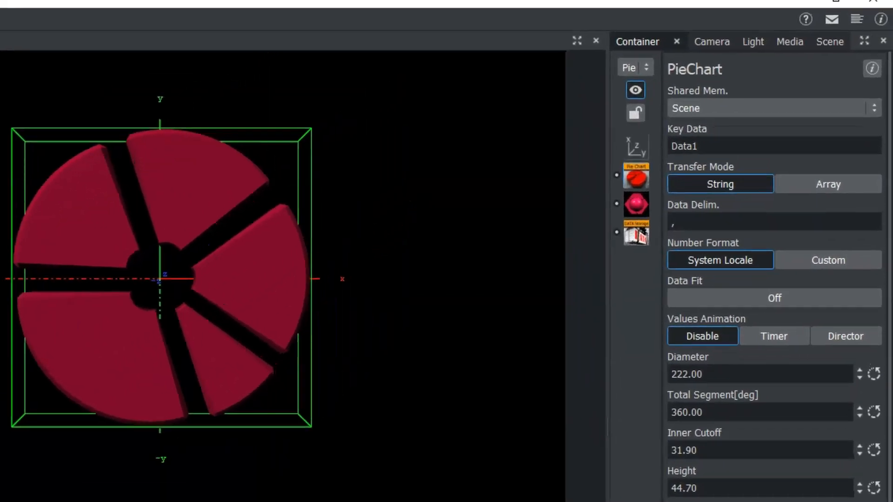